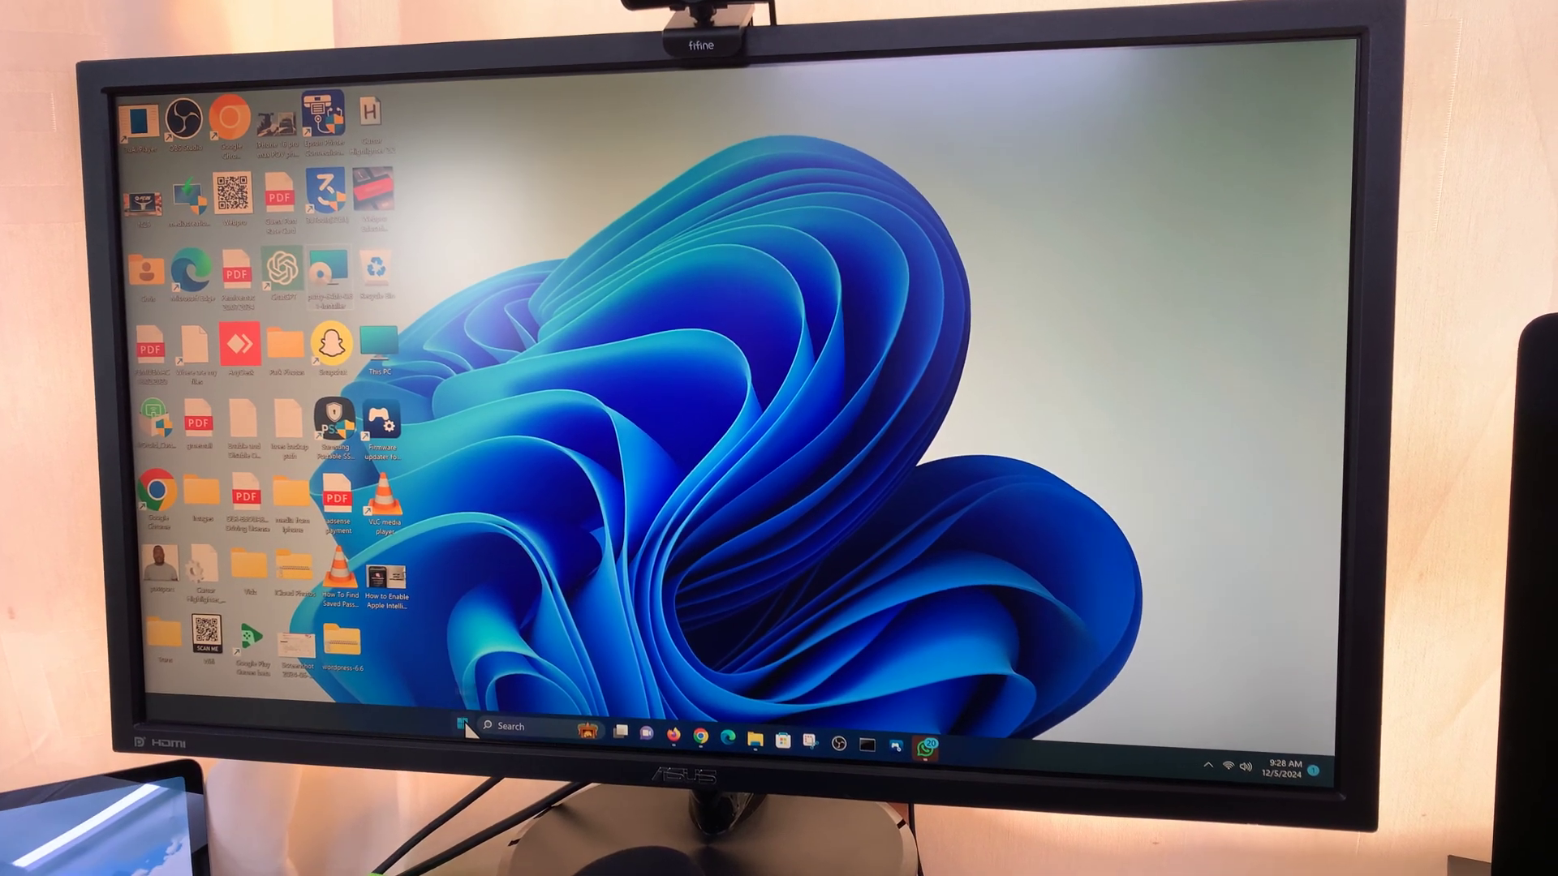
Bring up the Start menu showing the pinned apps, including Settings.
left_click(464, 728)
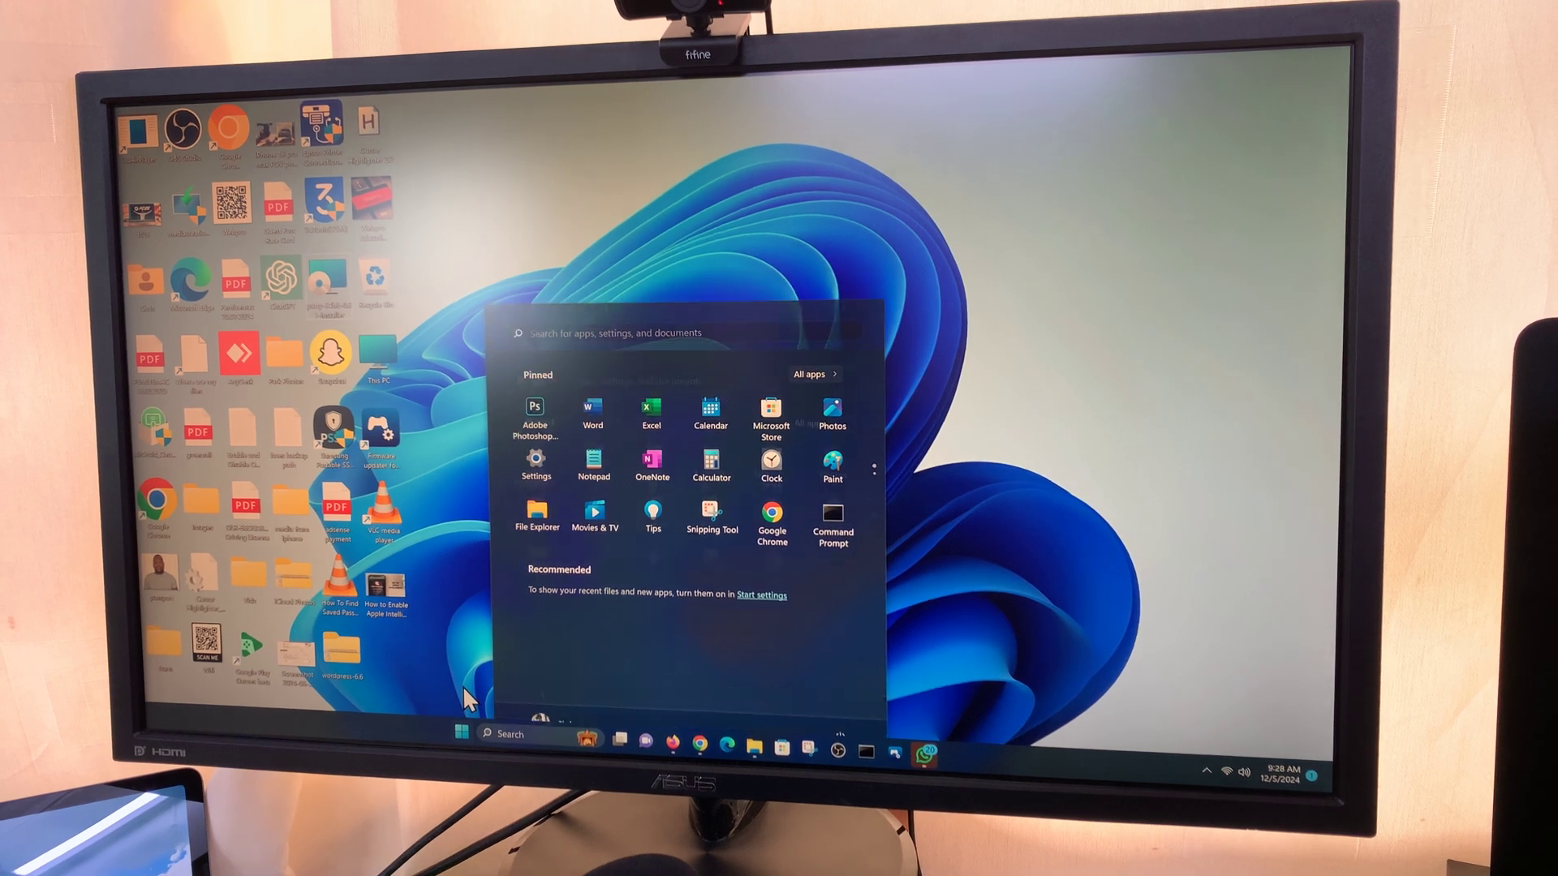
left_click(464, 701)
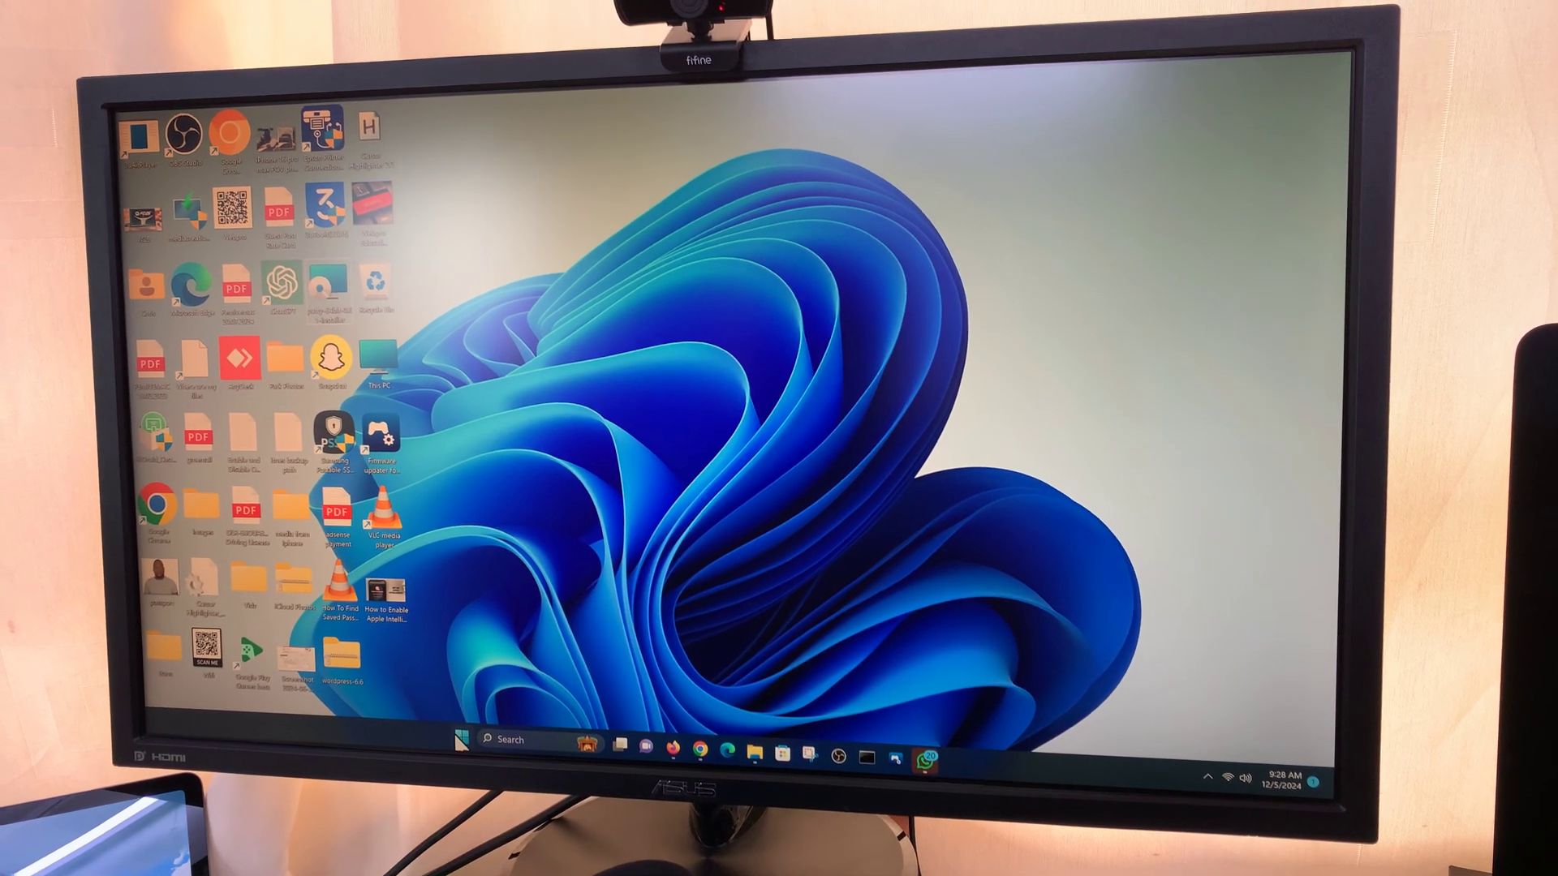
left_click(462, 739)
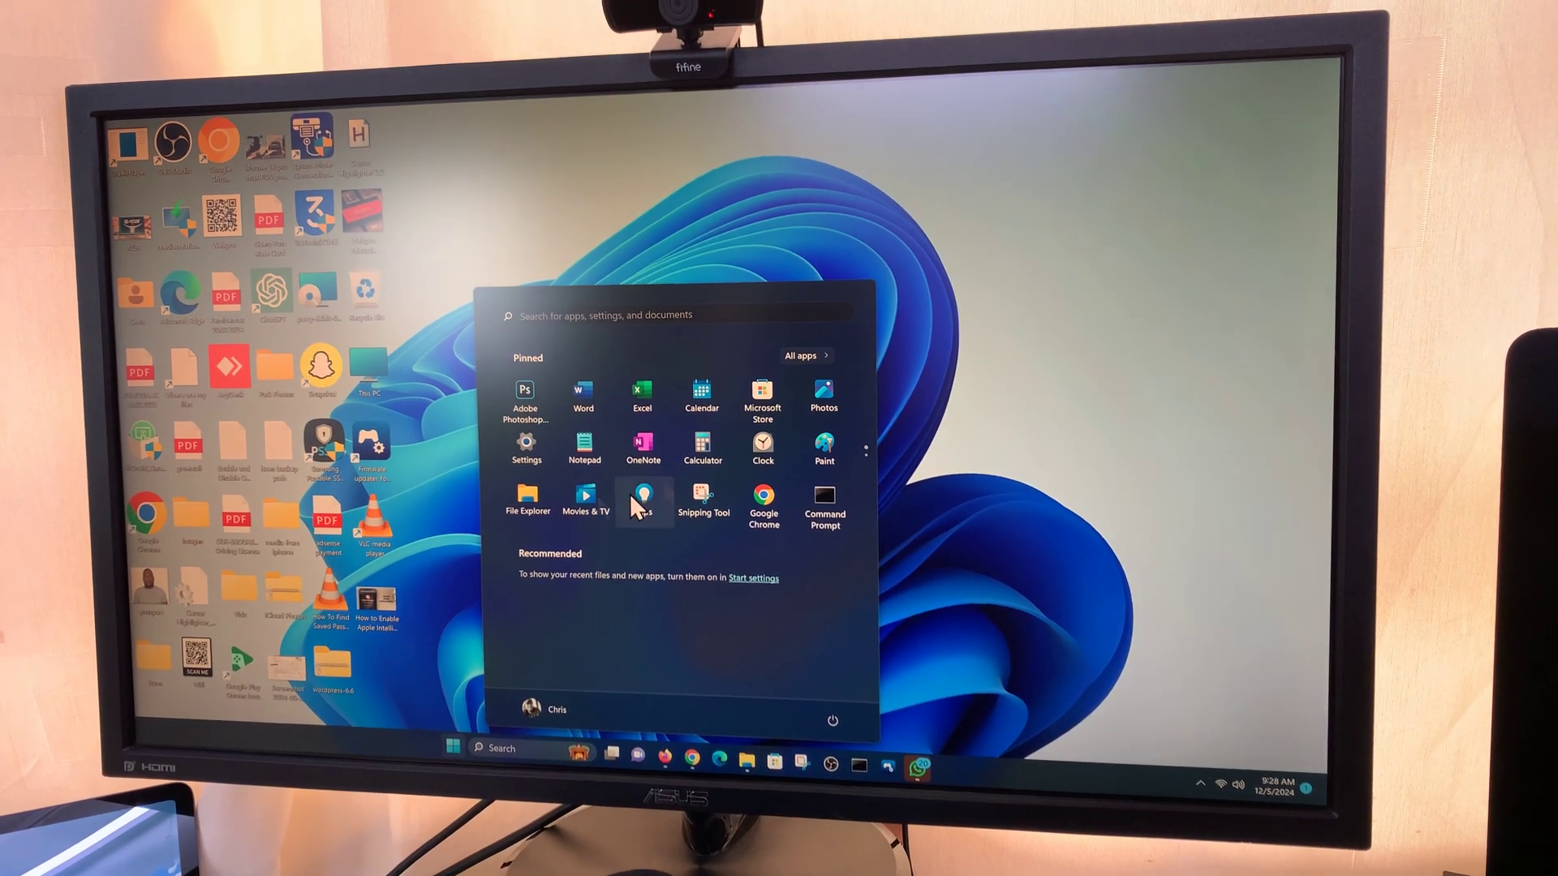
Open Settings, go to Bluetooth & devices, and start adding a new device.
left_click(529, 445)
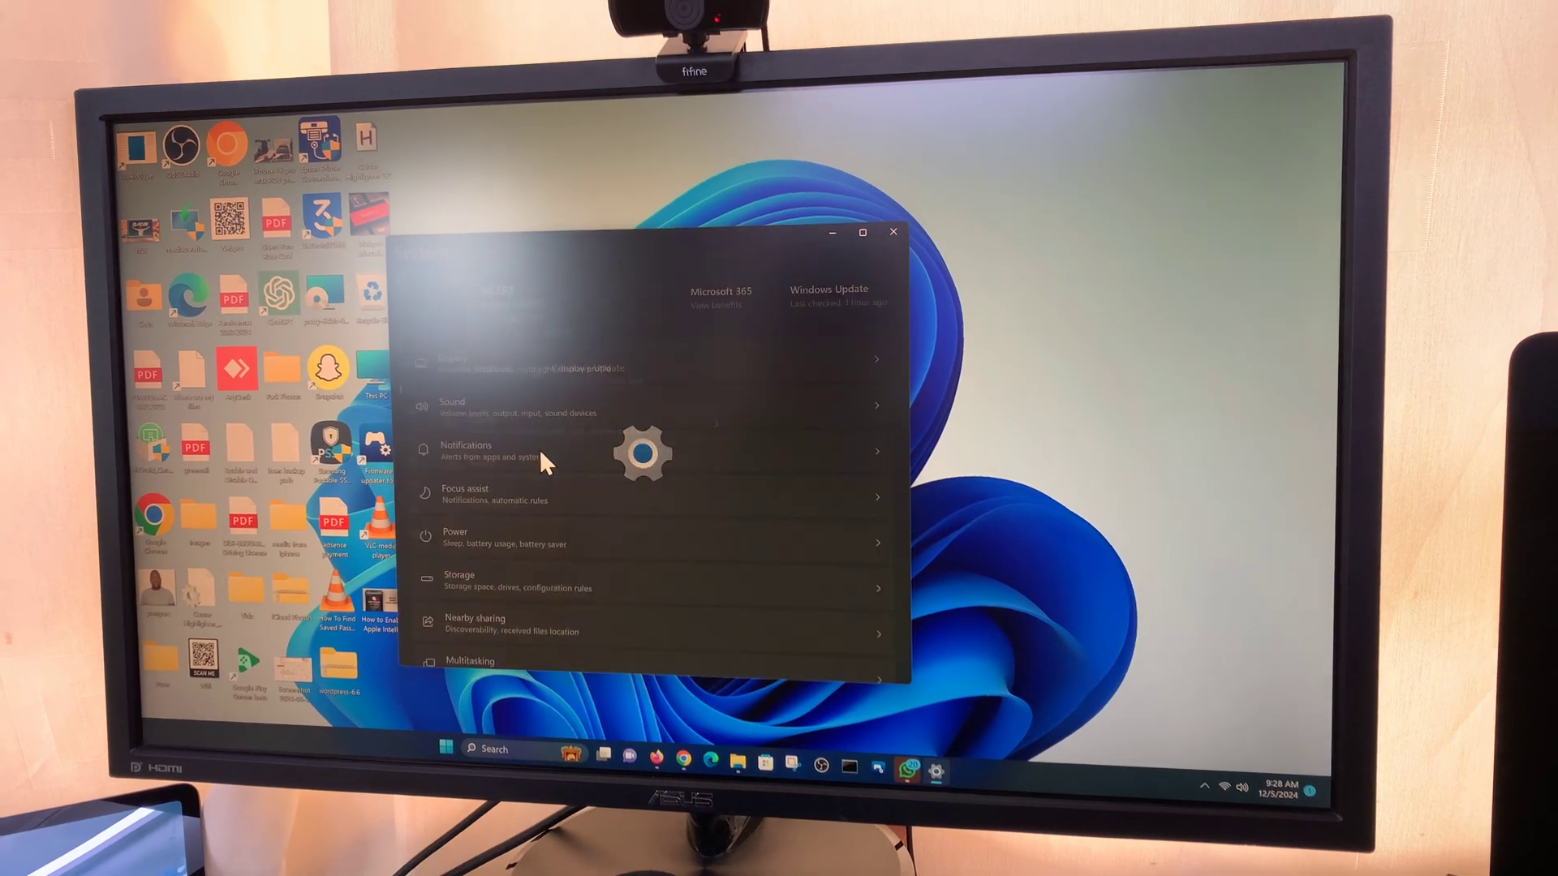
left_click(470, 391)
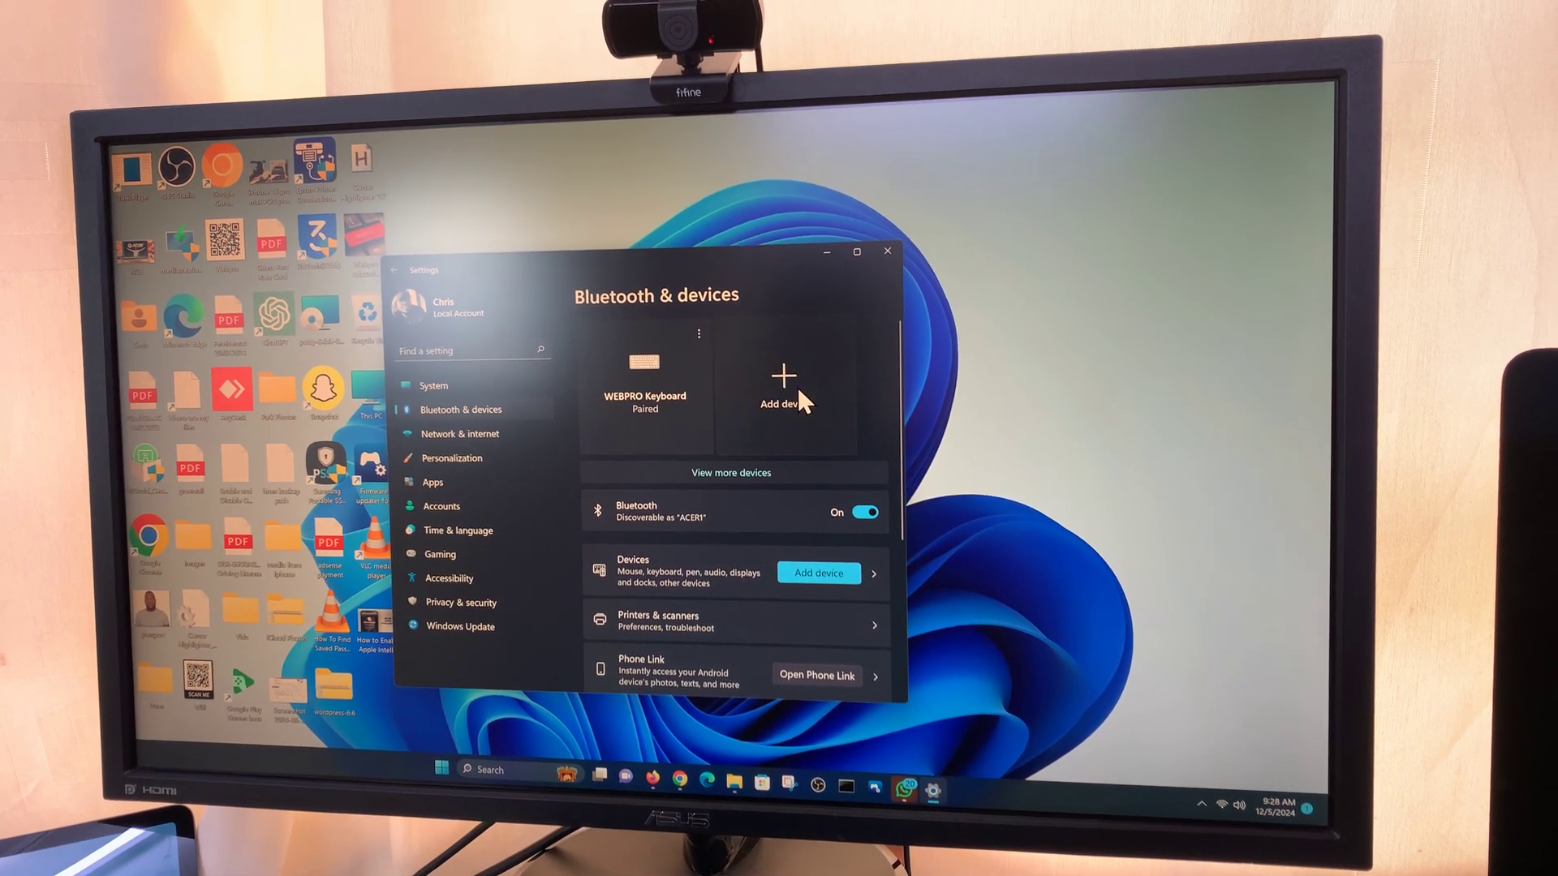
left_click(798, 388)
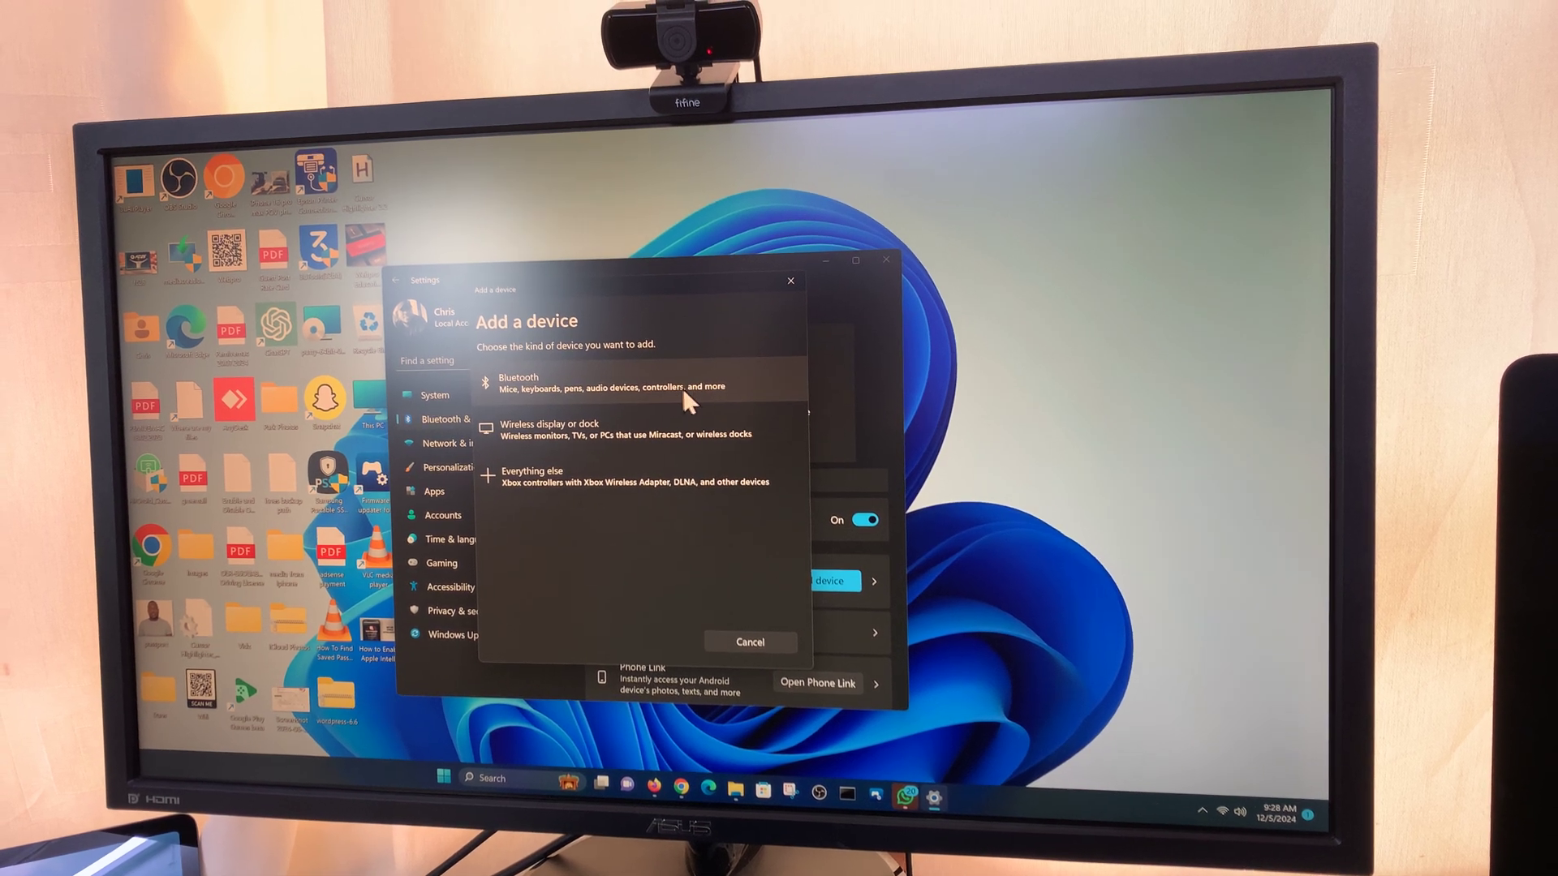
Choose Bluetooth in Add a device and wait for the Headphone device to appear.
left_click(641, 387)
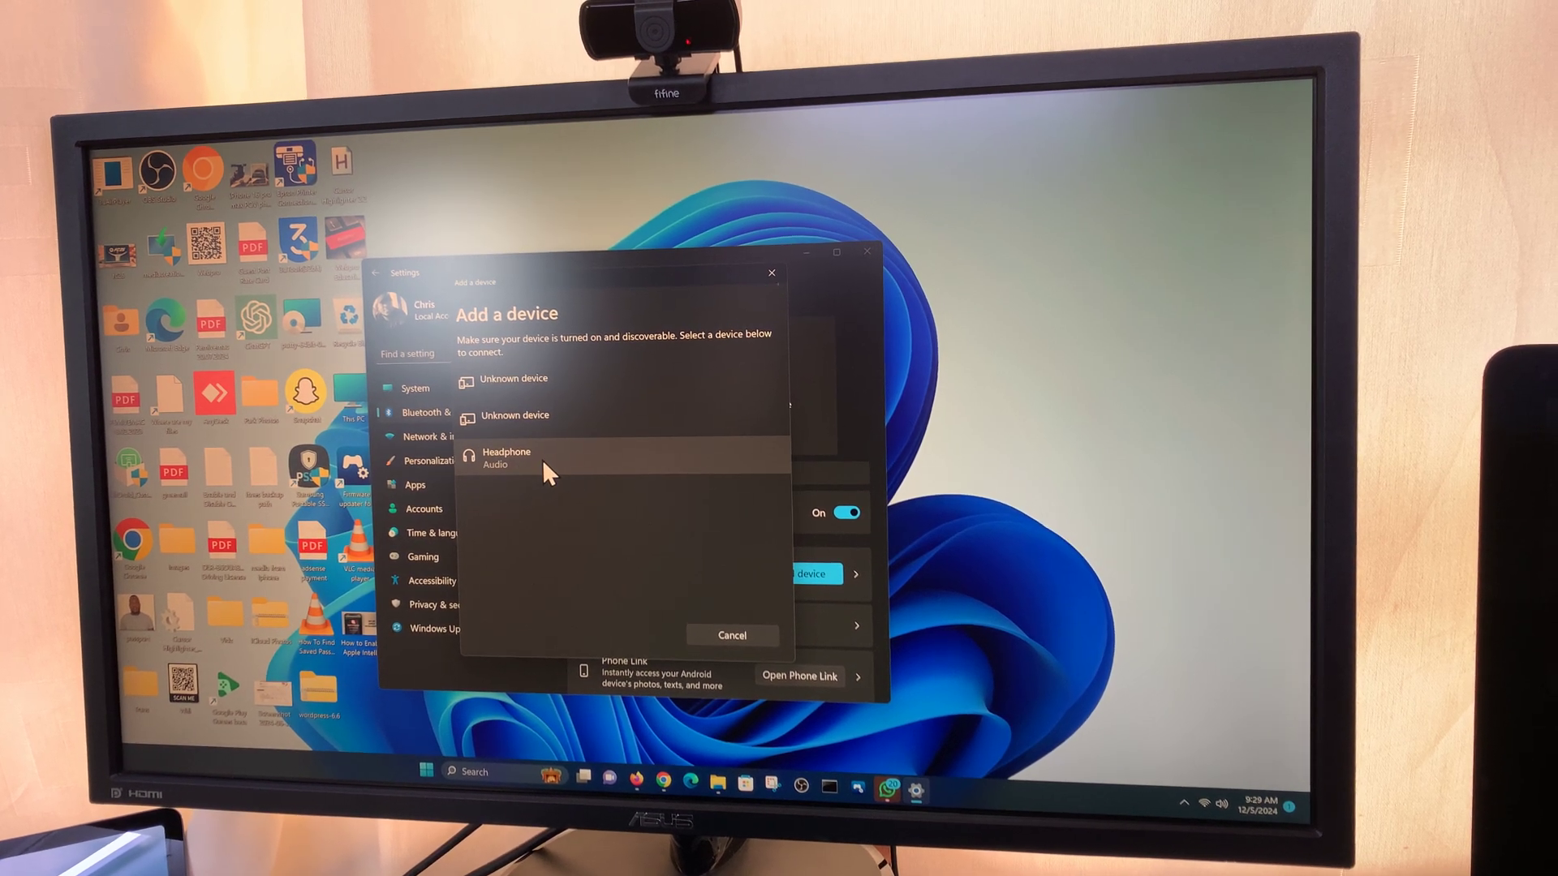
Pair the Headphone entry (AirPods 4) and dismiss the ready confirmation.
left_click(543, 461)
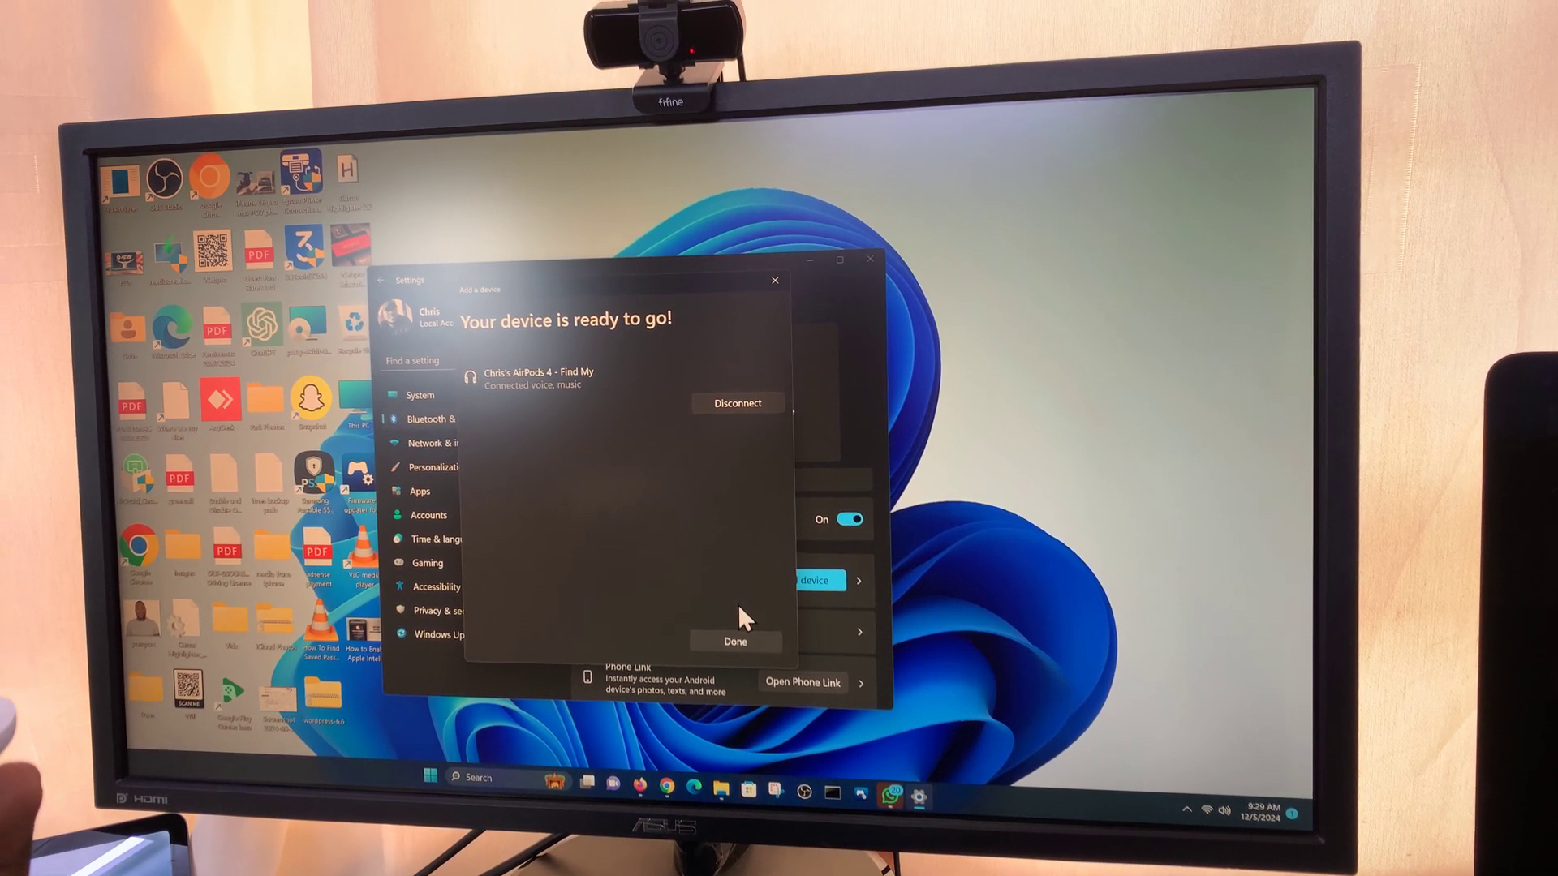
left_click(733, 639)
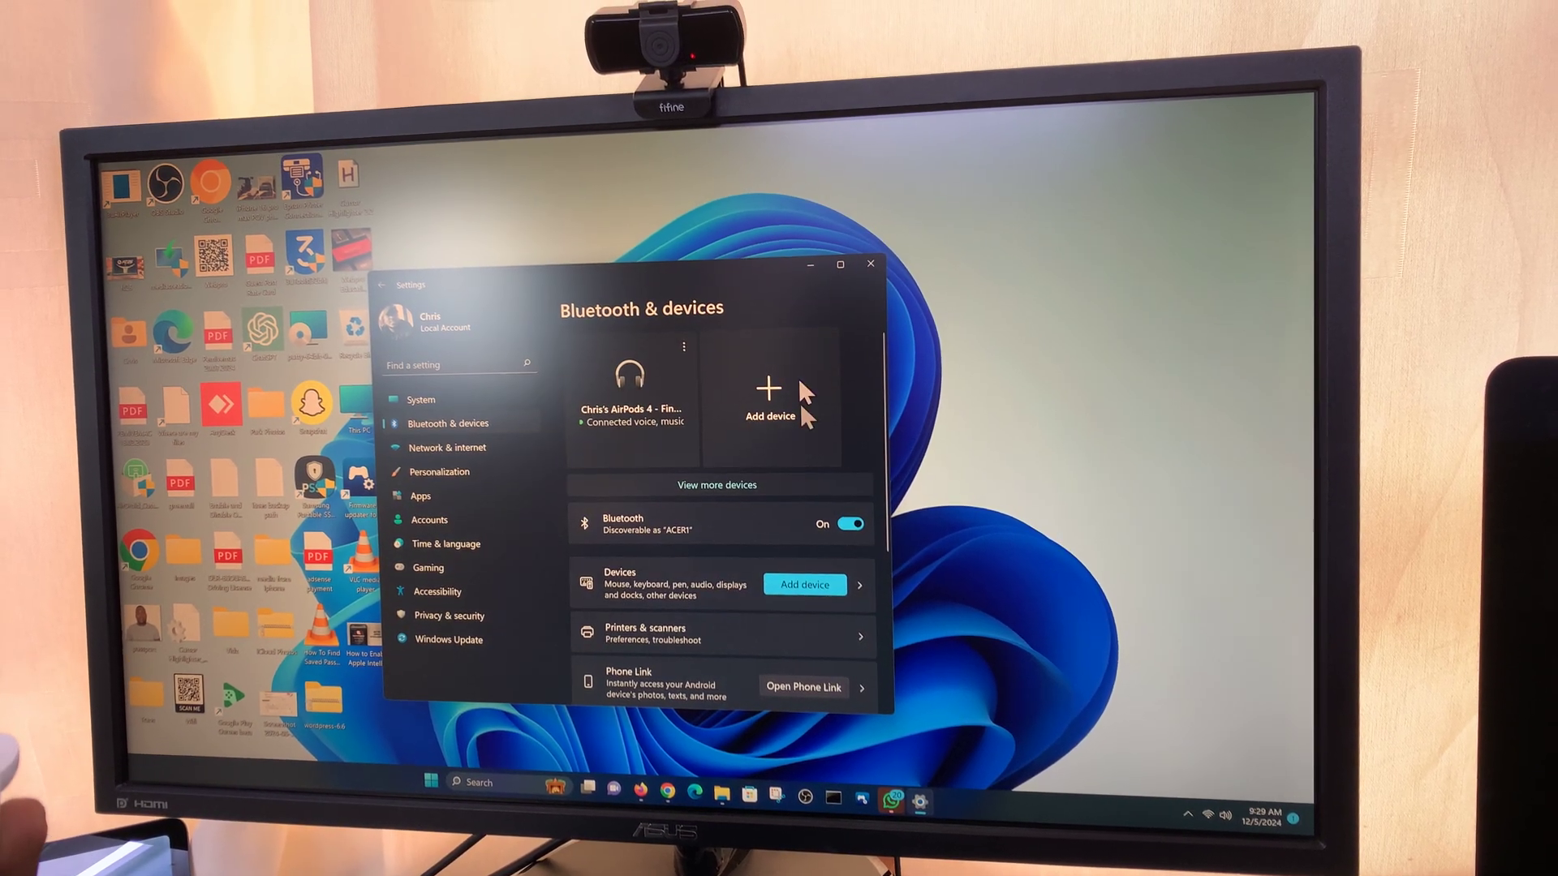
Close the Settings window to return to the desktop.
left_click(871, 264)
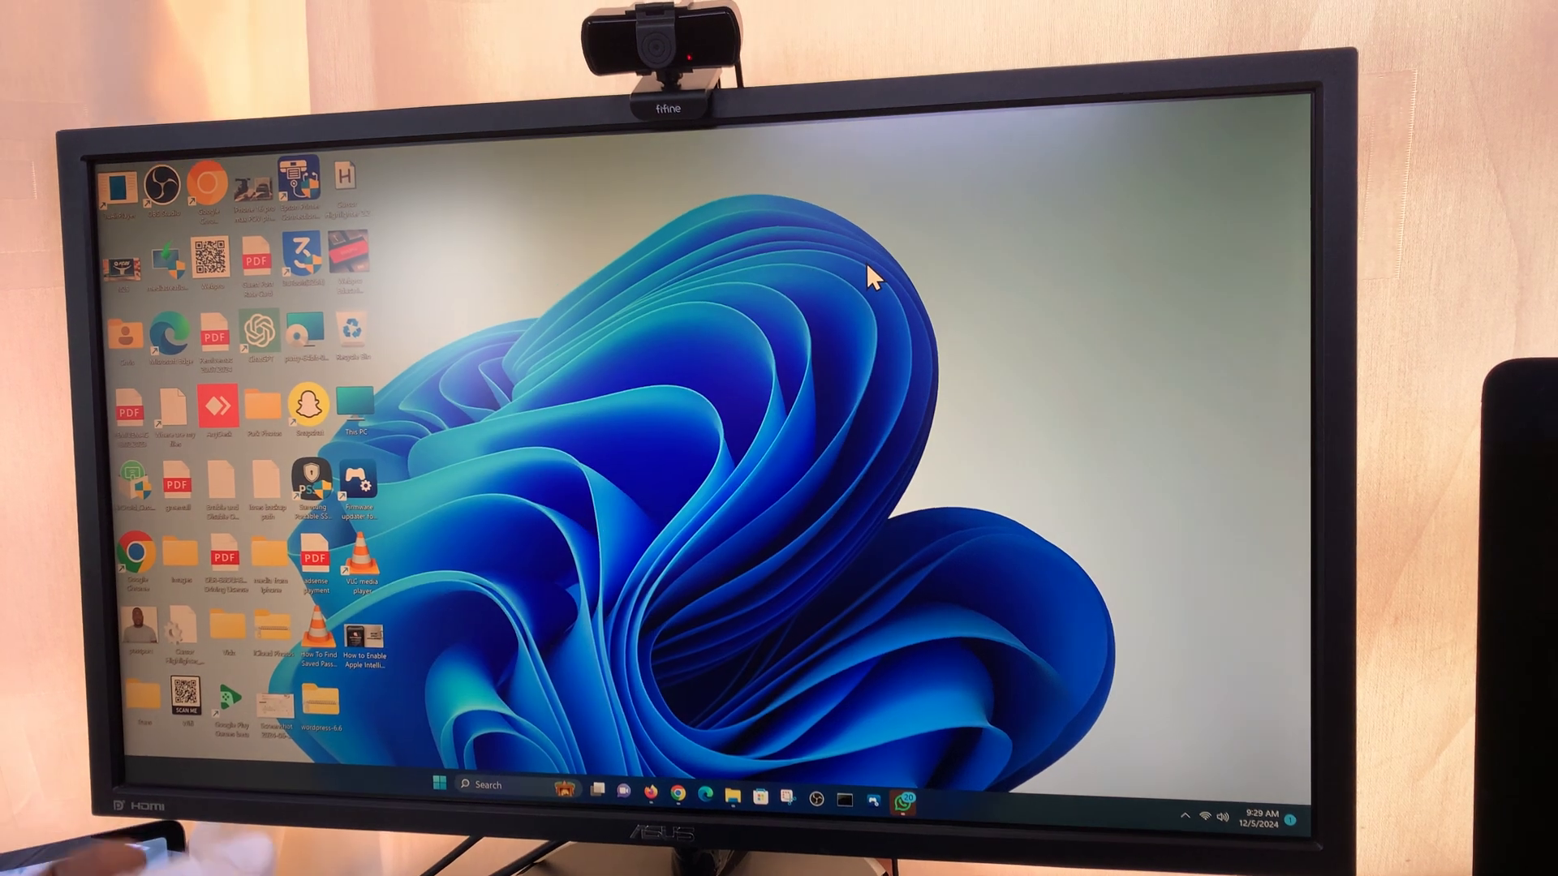